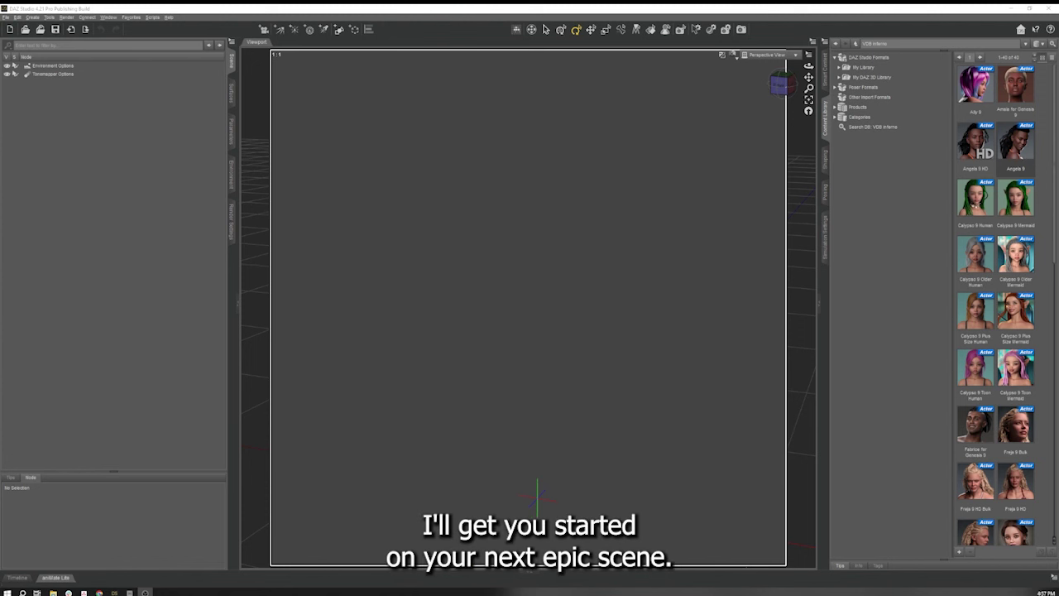
# Step: Open the New Scene dialog and look through the background, dimension, depth-of-field, reflection, light, motion and render quality templates
pyautogui.click(6, 16)
pyautogui.click(19, 24)
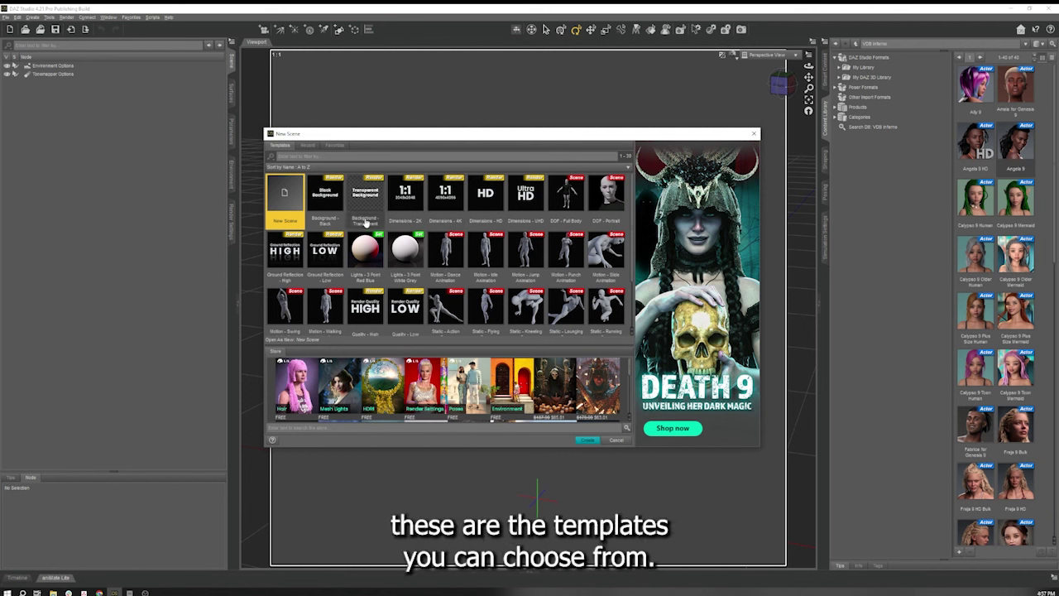
pyautogui.moveTo(365, 222)
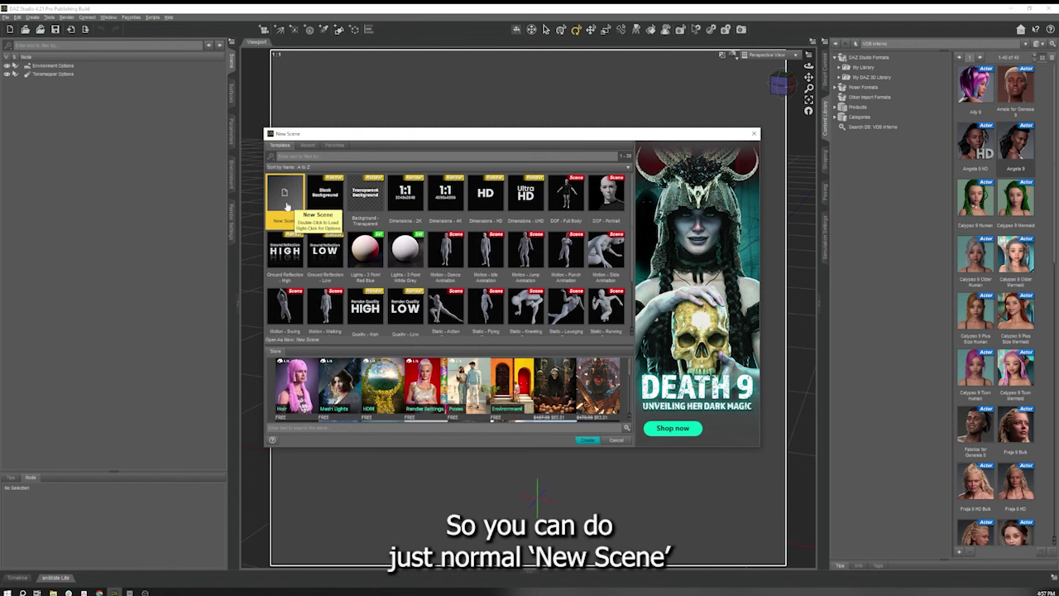
pyautogui.moveTo(498, 261)
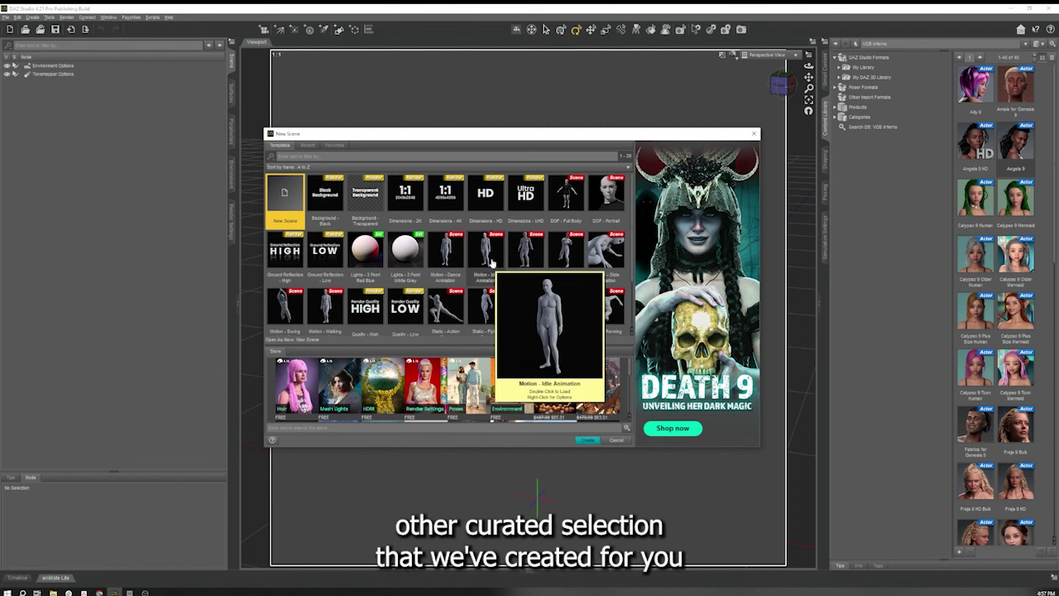
pyautogui.moveTo(450, 213)
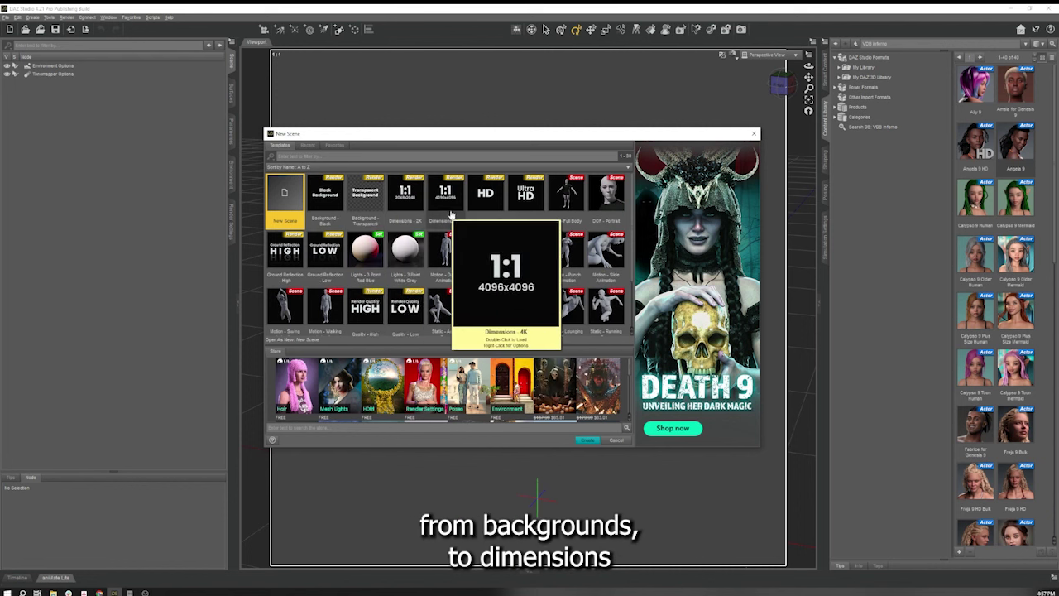
pyautogui.moveTo(569, 226)
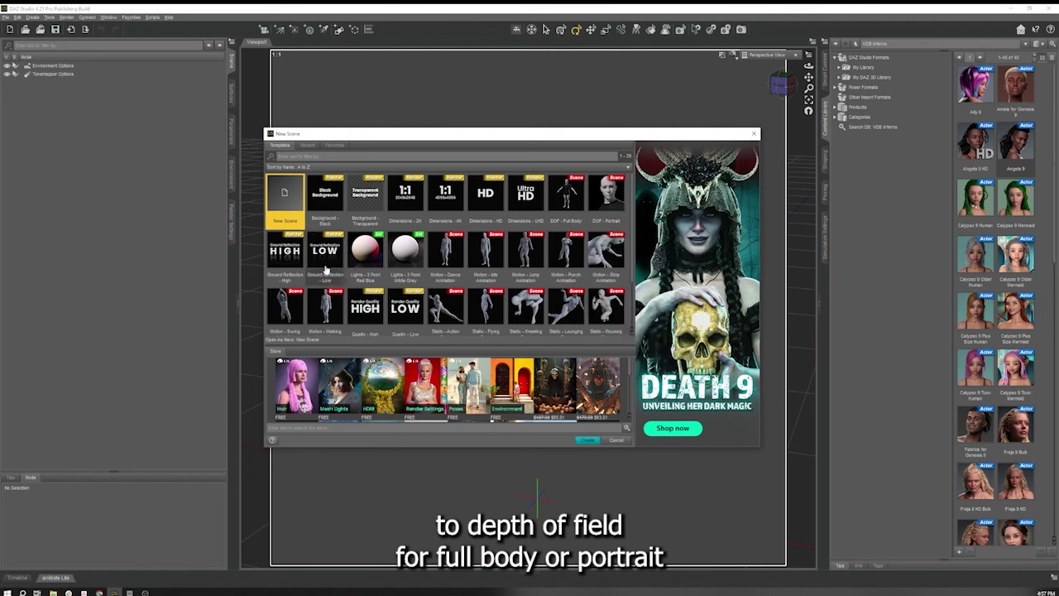
pyautogui.moveTo(427, 270)
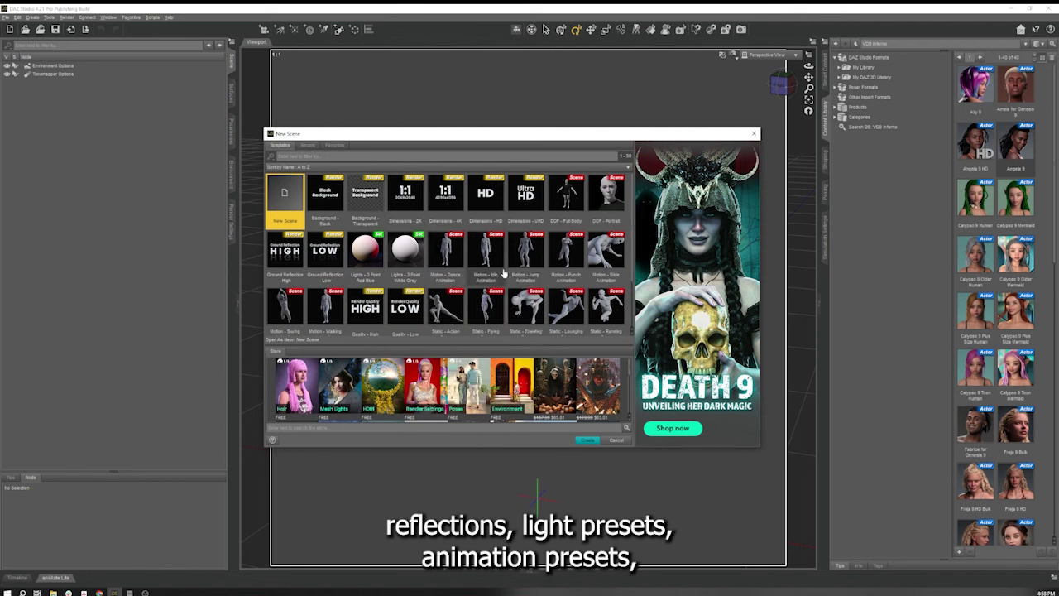
pyautogui.moveTo(485, 326)
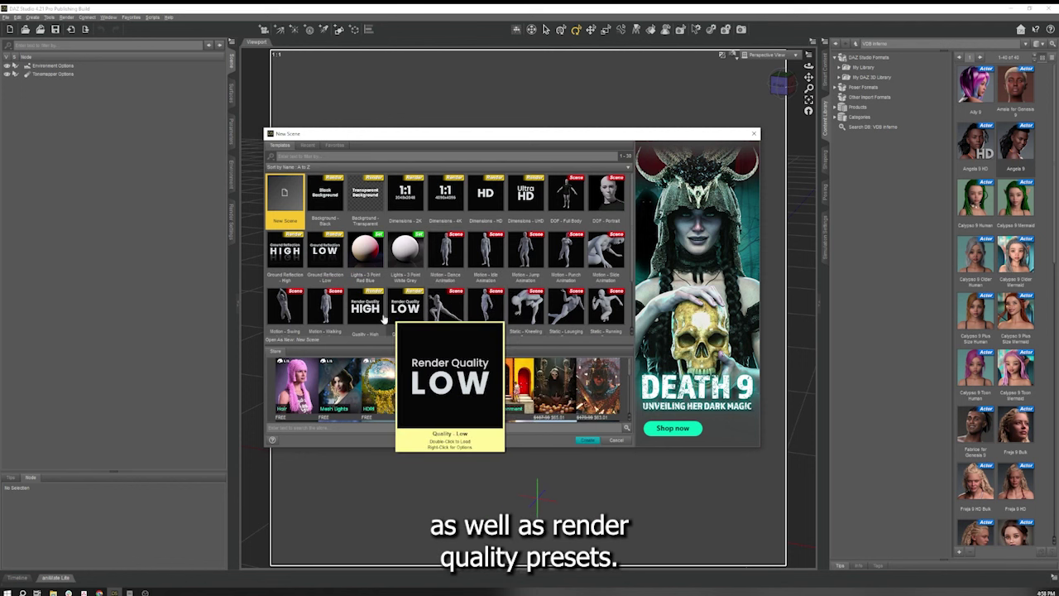
pyautogui.moveTo(371, 316)
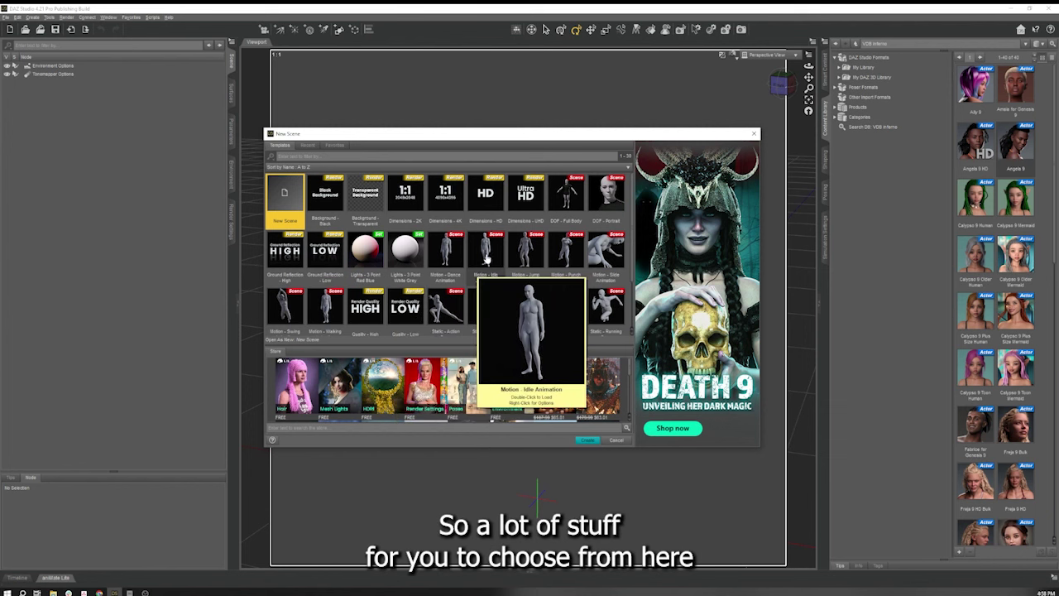
pyautogui.scroll(-1, 487, 262)
pyautogui.scroll(1, 488, 266)
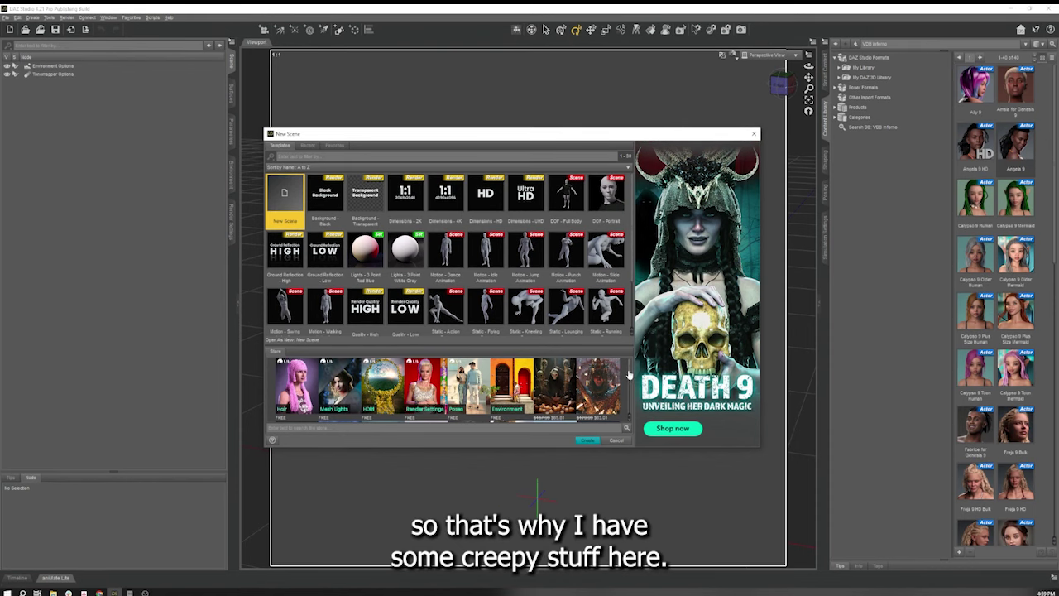
# Step: Browse the store products in the New Scene dialog, and review the recent and favorite items
pyautogui.scroll(-3, 631, 376)
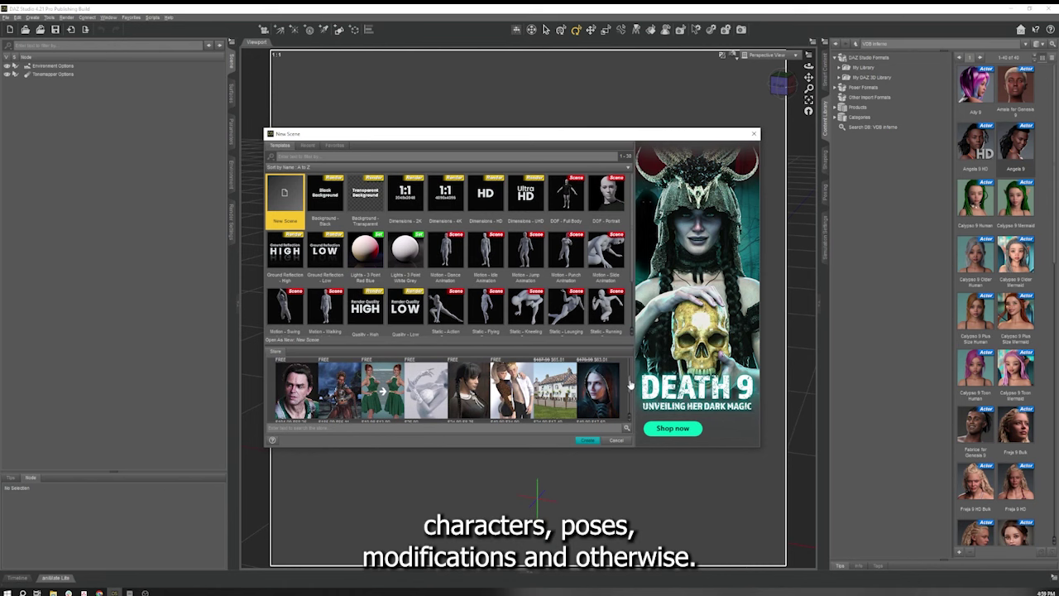
pyautogui.scroll(-3, 631, 383)
pyautogui.scroll(6, 631, 383)
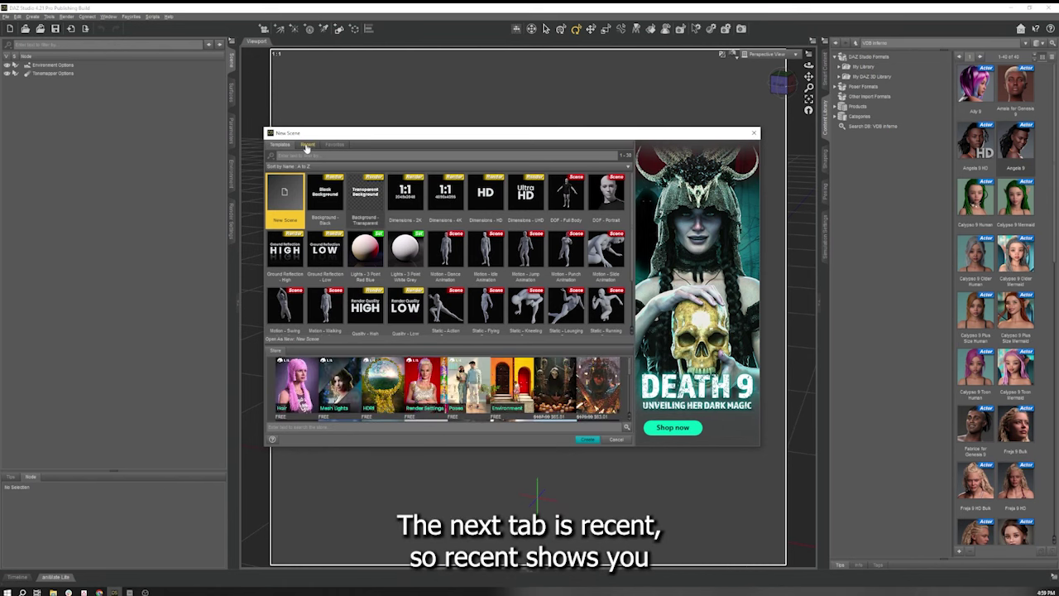
pyautogui.click(306, 146)
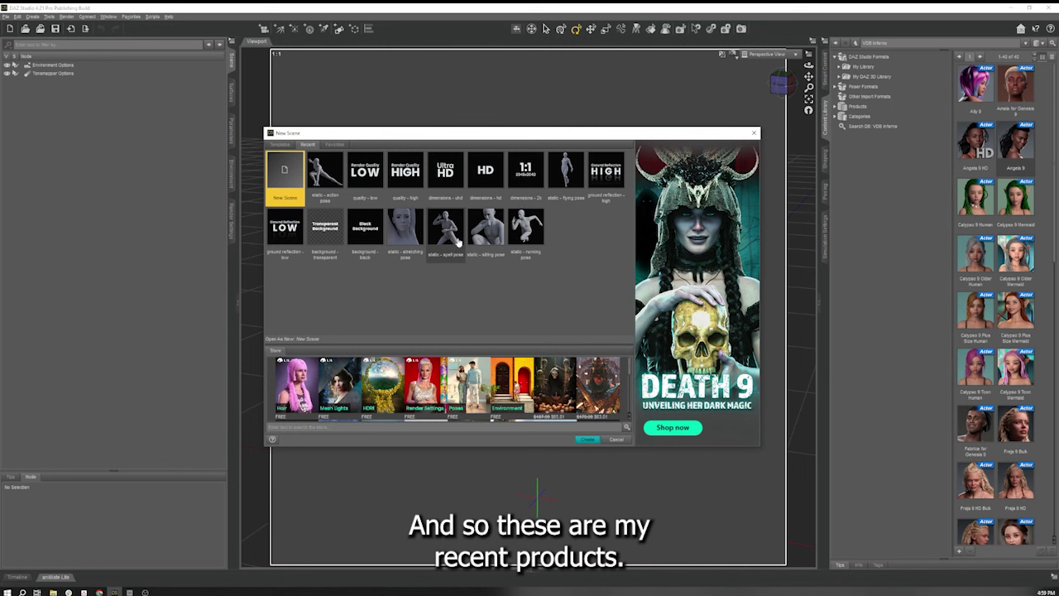
pyautogui.click(335, 145)
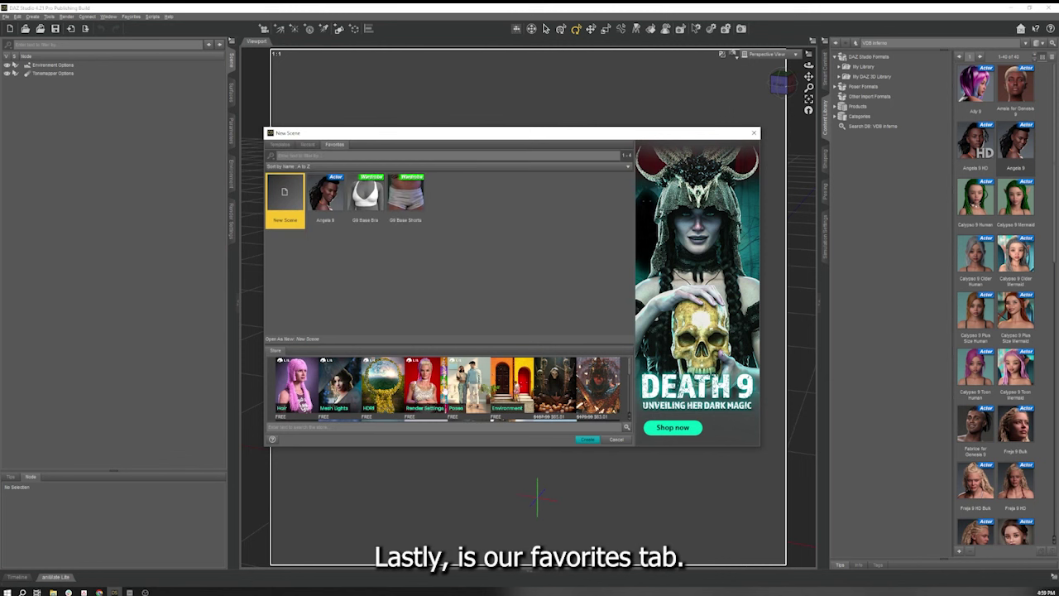
# Step: Select the Background - Black, Dimensions - 2K, Ground Reflection - High and Lights - 3 Point Red Blue templates together with New Scene
pyautogui.click(279, 145)
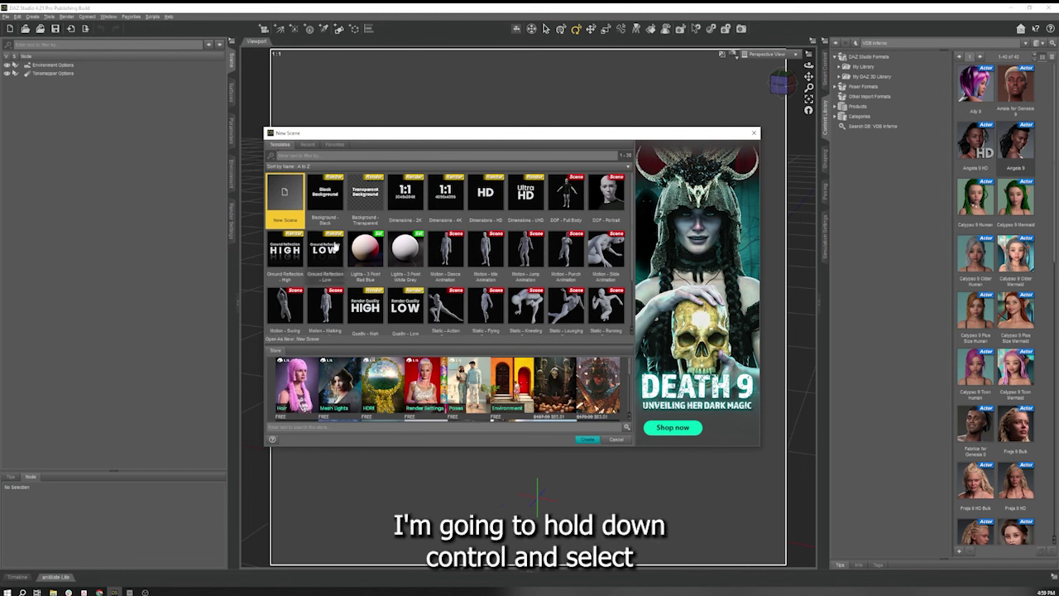
pyautogui.keyDown('ctrl'); pyautogui.click(333, 198); pyautogui.keyUp('ctrl')
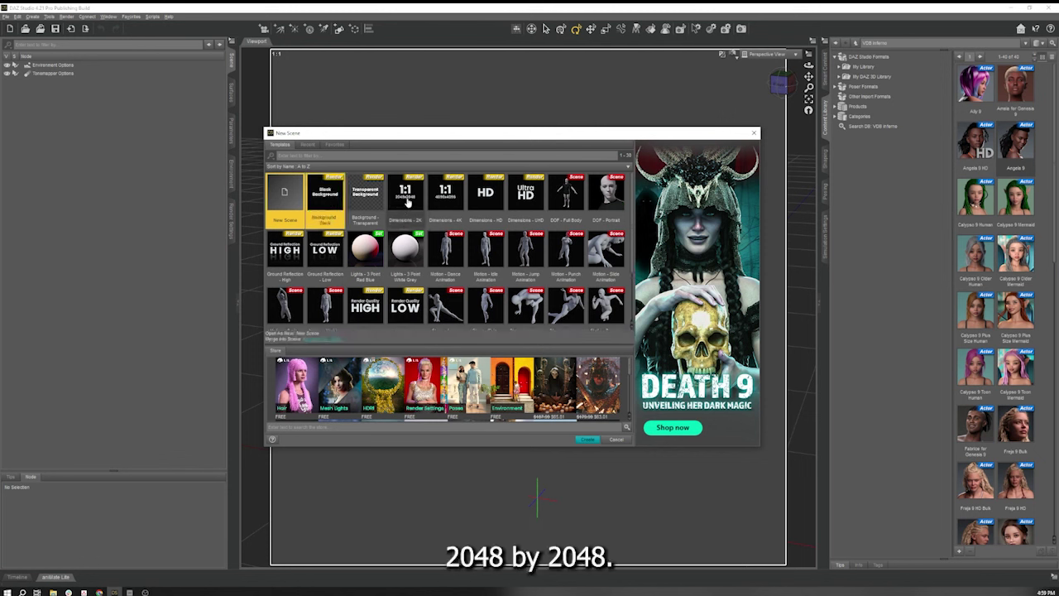
pyautogui.keyDown('ctrl'); pyautogui.click(406, 202); pyautogui.keyUp('ctrl')
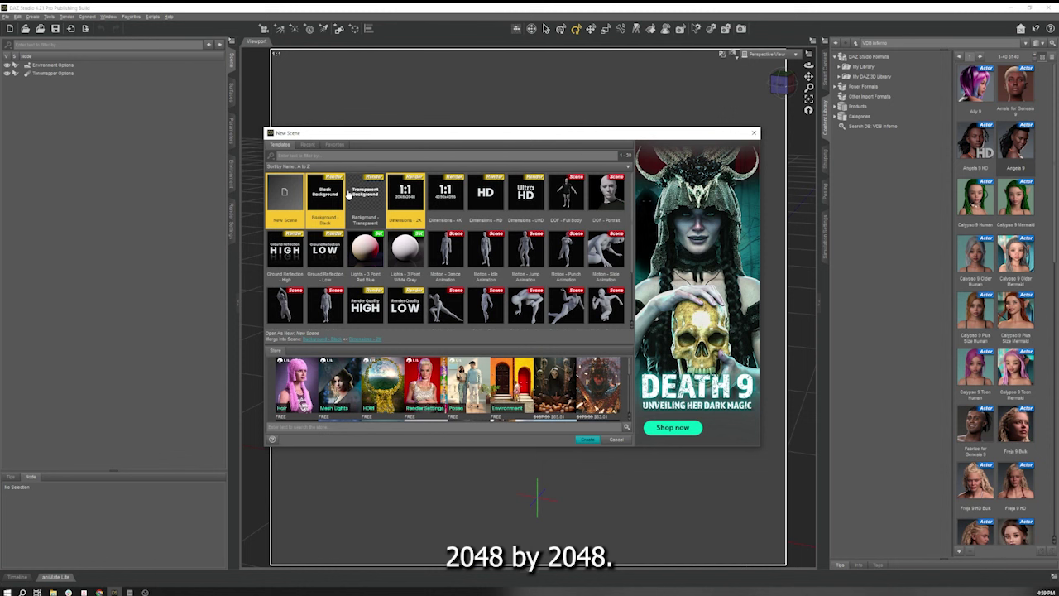
pyautogui.keyDown('ctrl'); pyautogui.click(287, 259); pyautogui.keyUp('ctrl')
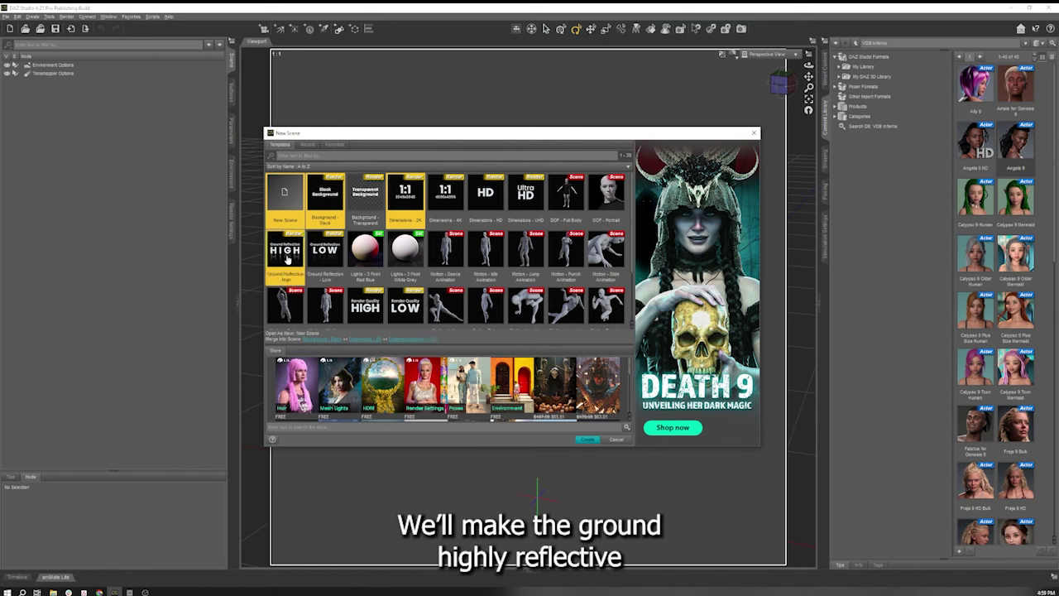
pyautogui.keyDown('ctrl'); pyautogui.click(368, 257); pyautogui.keyUp('ctrl')
# Step: Add the Quality - High and Static - Flying Pose templates to the selection and create the scene
pyautogui.scroll(-1, 326, 258)
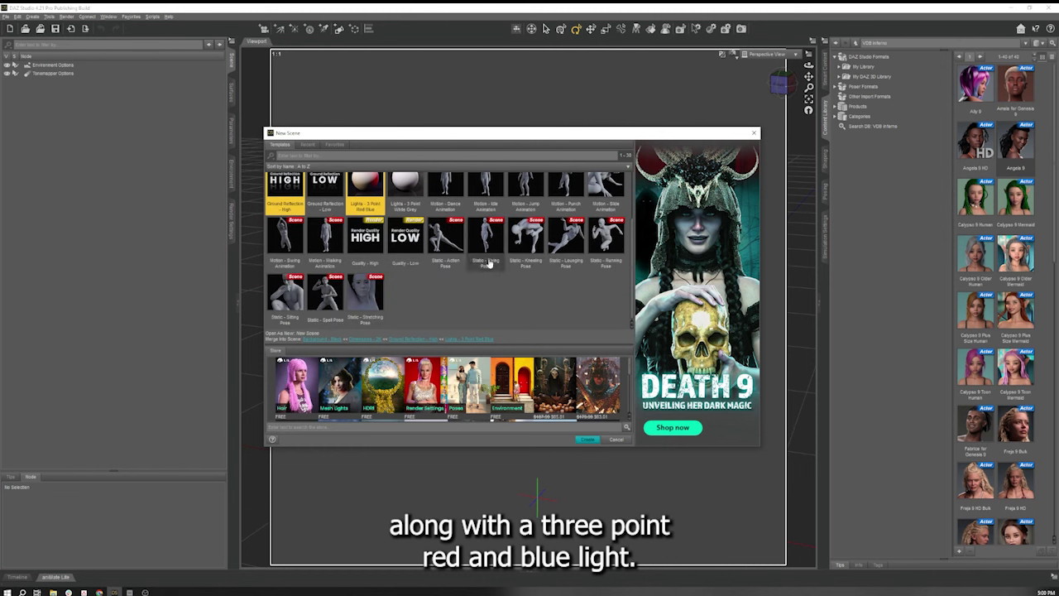
pyautogui.keyDown('ctrl'); pyautogui.click(371, 243); pyautogui.keyUp('ctrl')
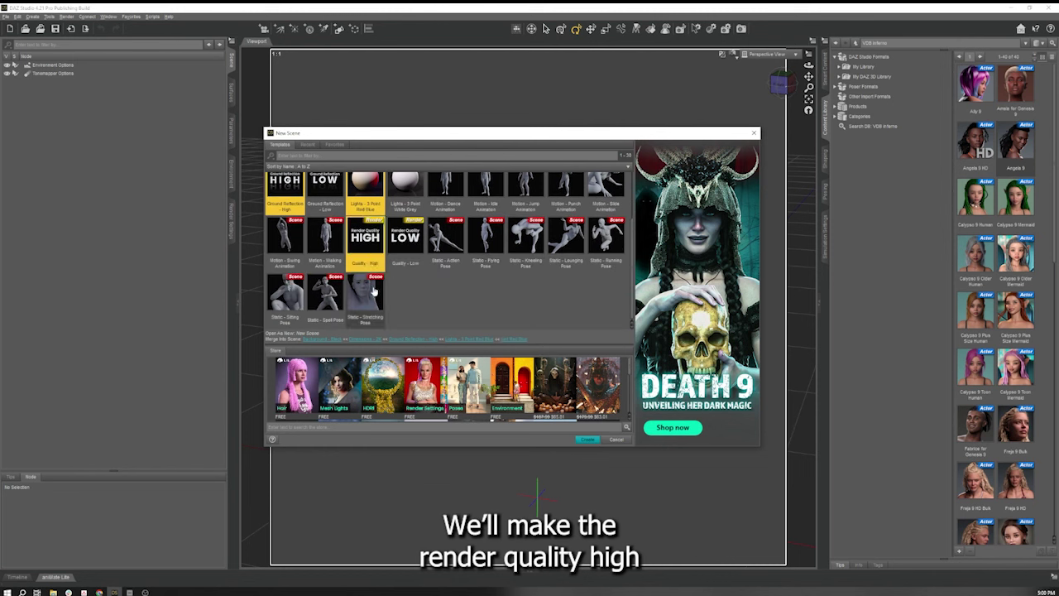
pyautogui.keyDown('ctrl'); pyautogui.click(484, 251); pyautogui.keyUp('ctrl')
pyautogui.scroll(2, 541, 319)
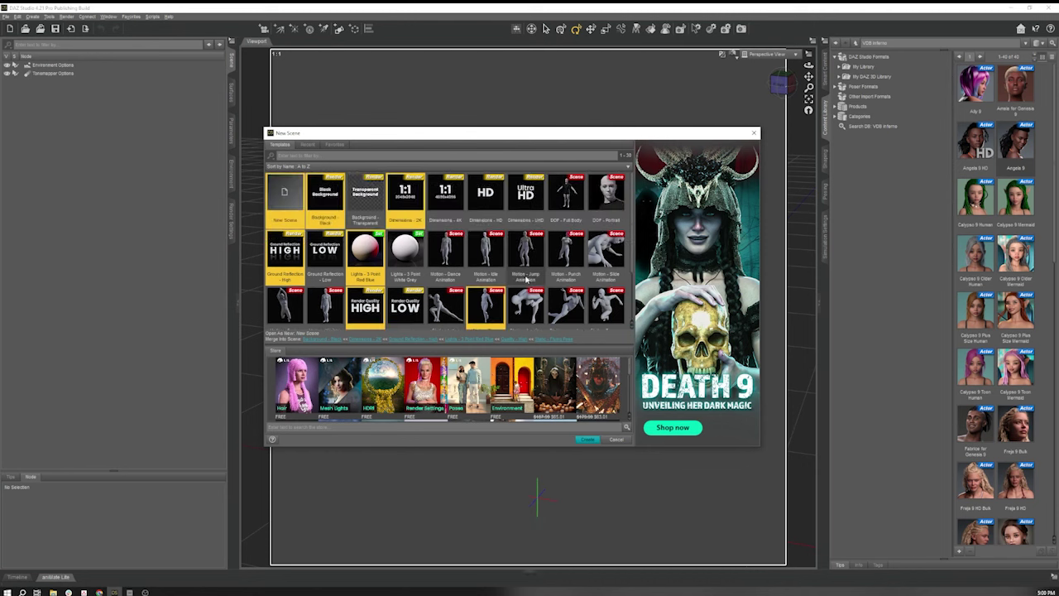
pyautogui.click(588, 440)
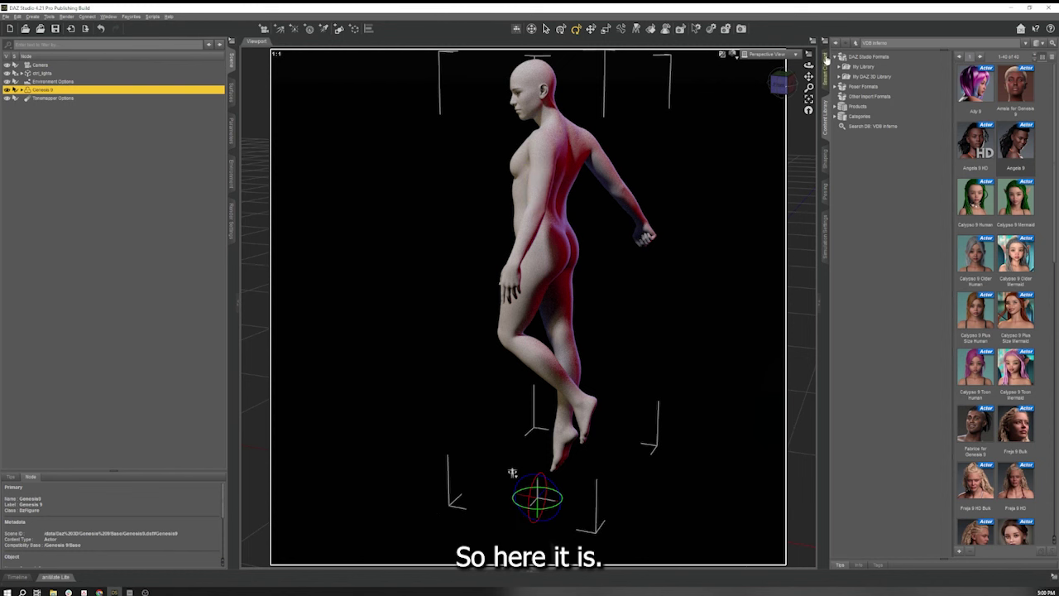
# Step: Switch the viewport to the Camera view and rotate the ctrl_lights rig about its Y axis to move the red and blue lighting around the figure
pyautogui.click(758, 56)
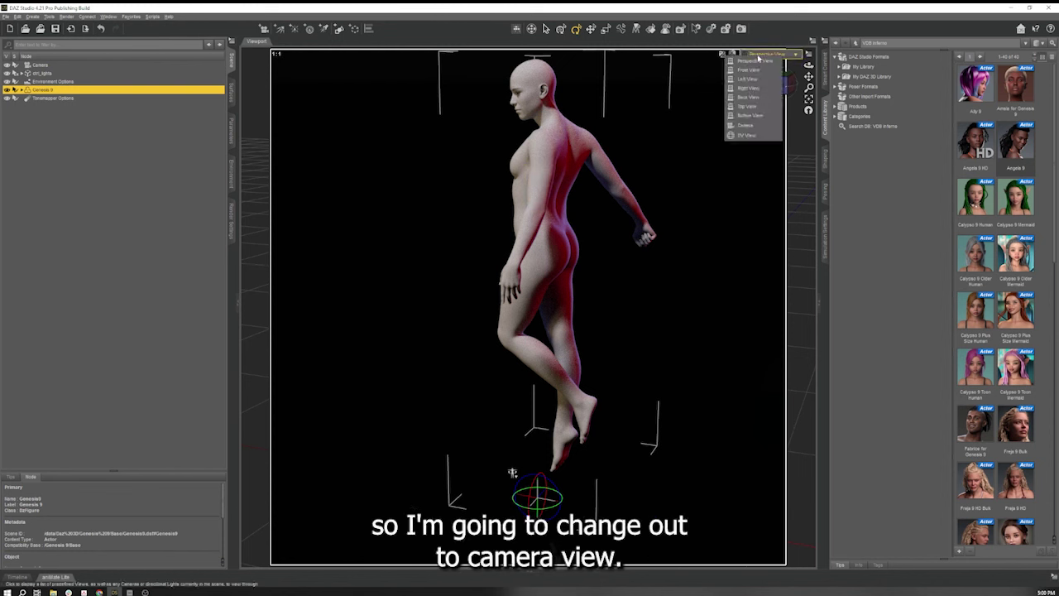
pyautogui.click(748, 133)
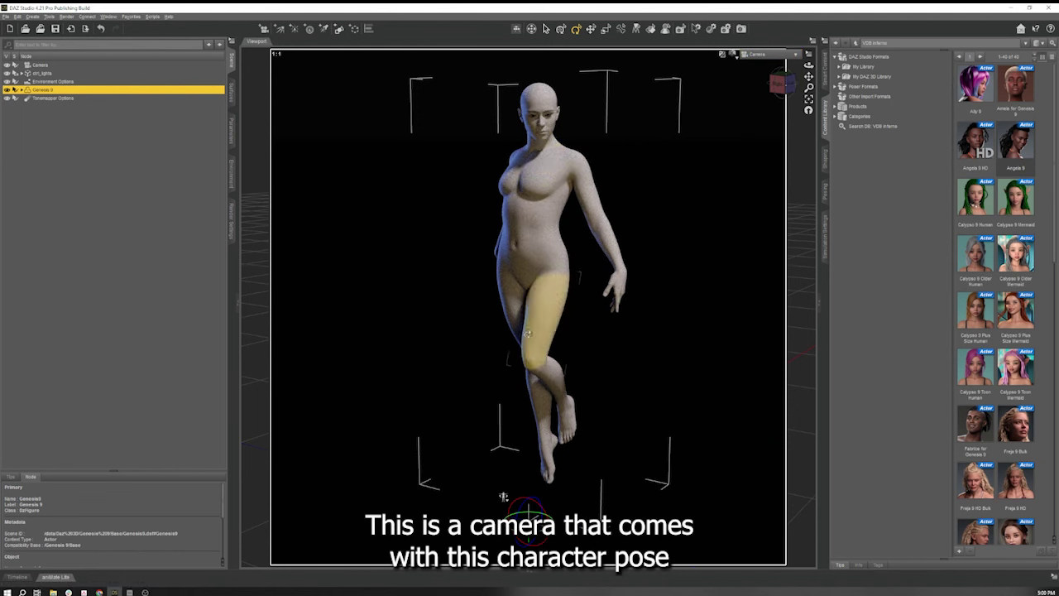
pyautogui.click(45, 73)
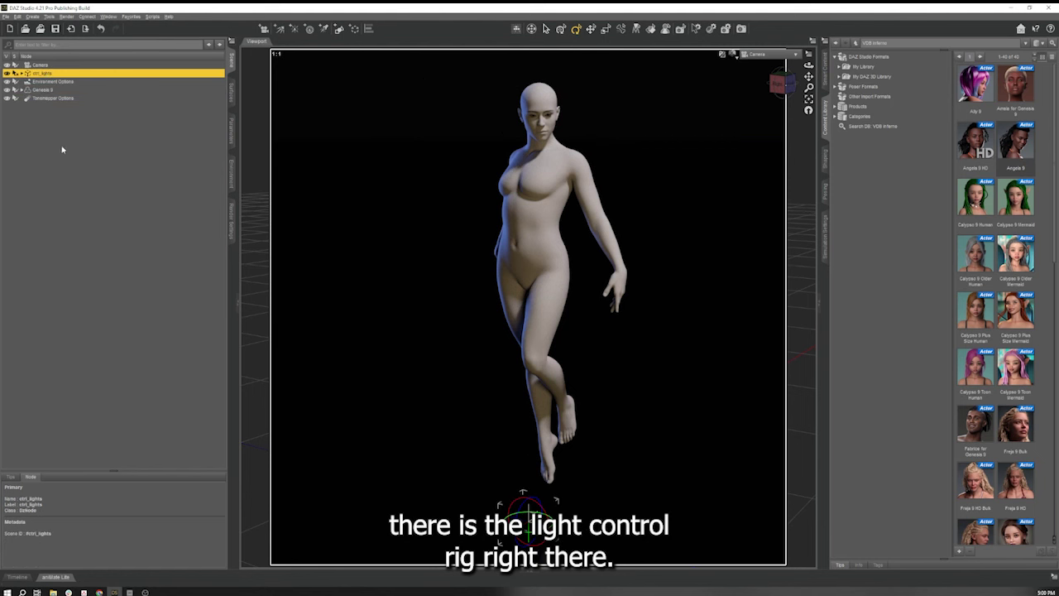
pyautogui.click(576, 30)
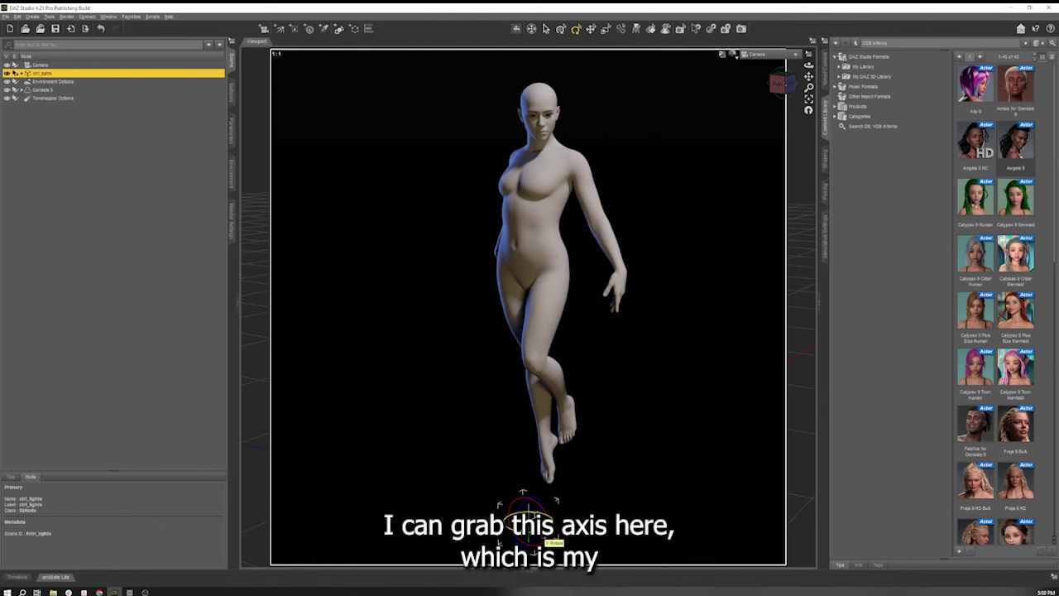
pyautogui.moveTo(544, 534); pyautogui.dragTo(514, 535)
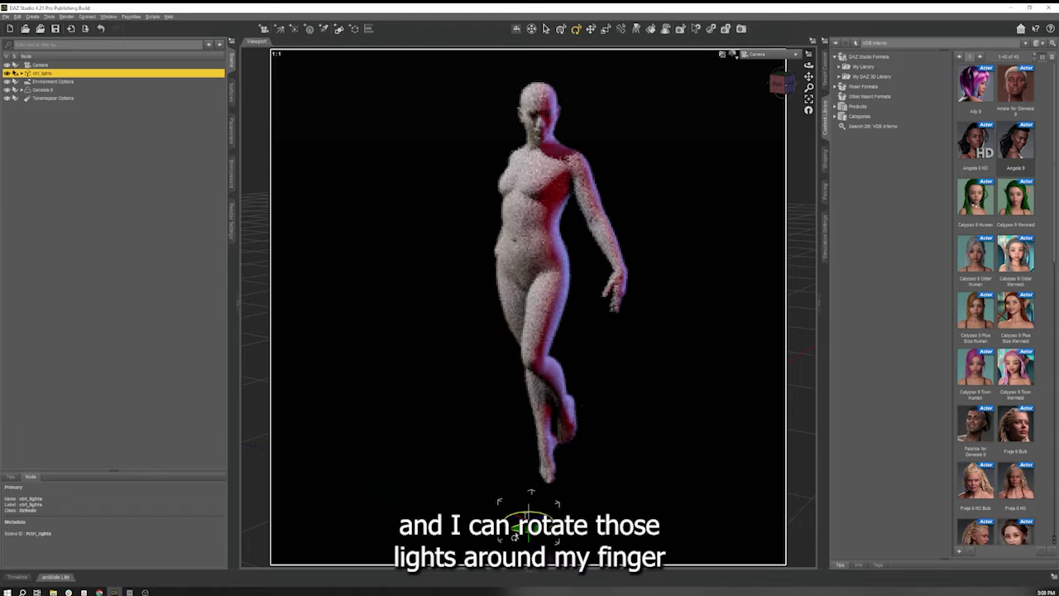
pyautogui.moveTo(513, 536); pyautogui.dragTo(511, 538)
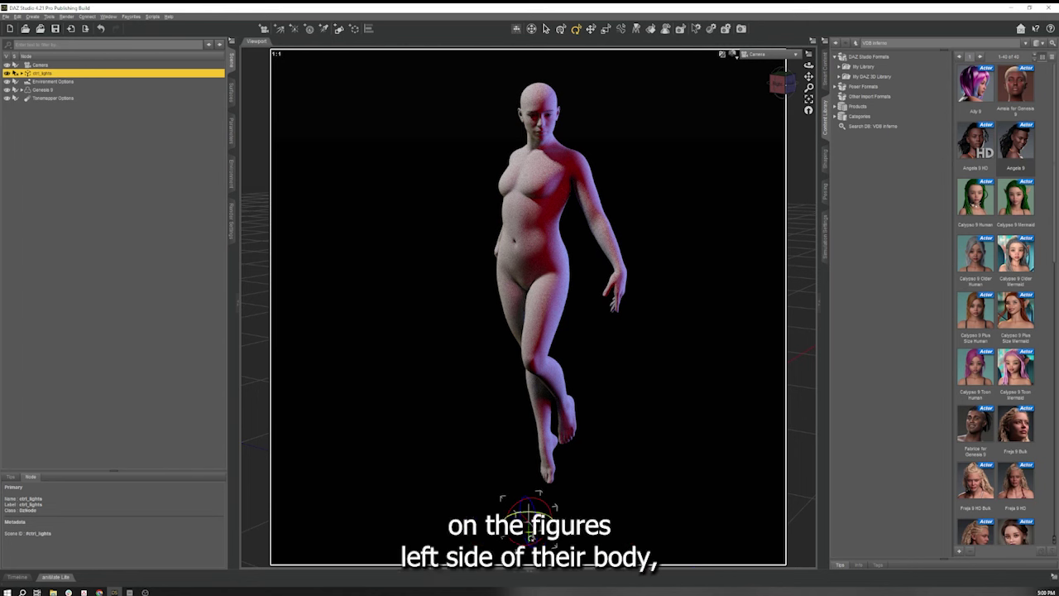
pyautogui.moveTo(542, 542); pyautogui.dragTo(549, 495)
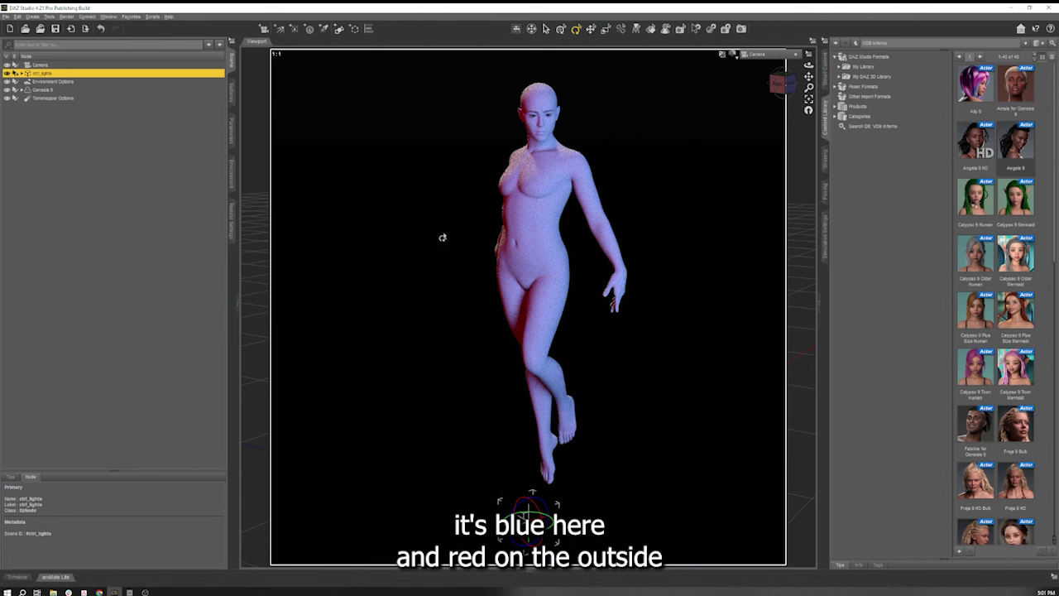
pyautogui.moveTo(536, 539); pyautogui.dragTo(523, 517)
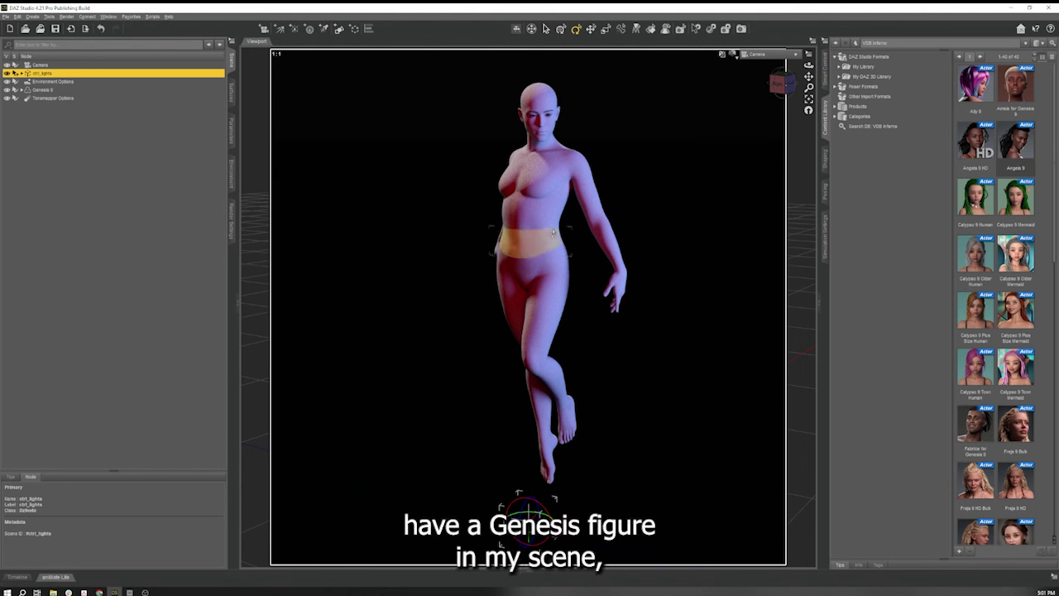
# Step: With the Genesis 9 figure selected, merge the favorites G9 Base Bra and G9 Base Shorts from the New Scene dialog into the scene
pyautogui.click(43, 90)
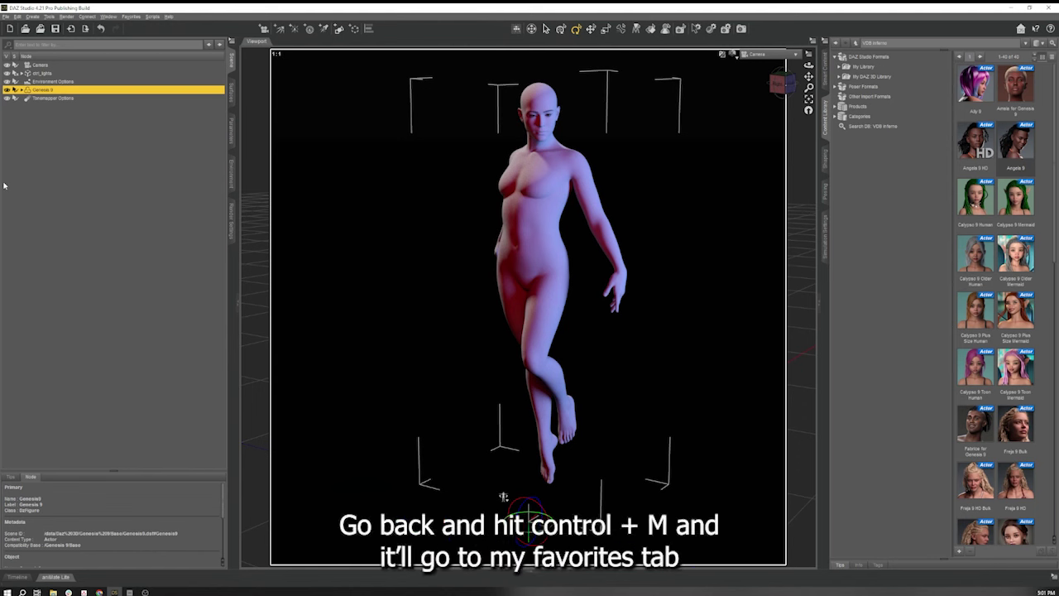
pyautogui.hotkey('ctrl', 'n')
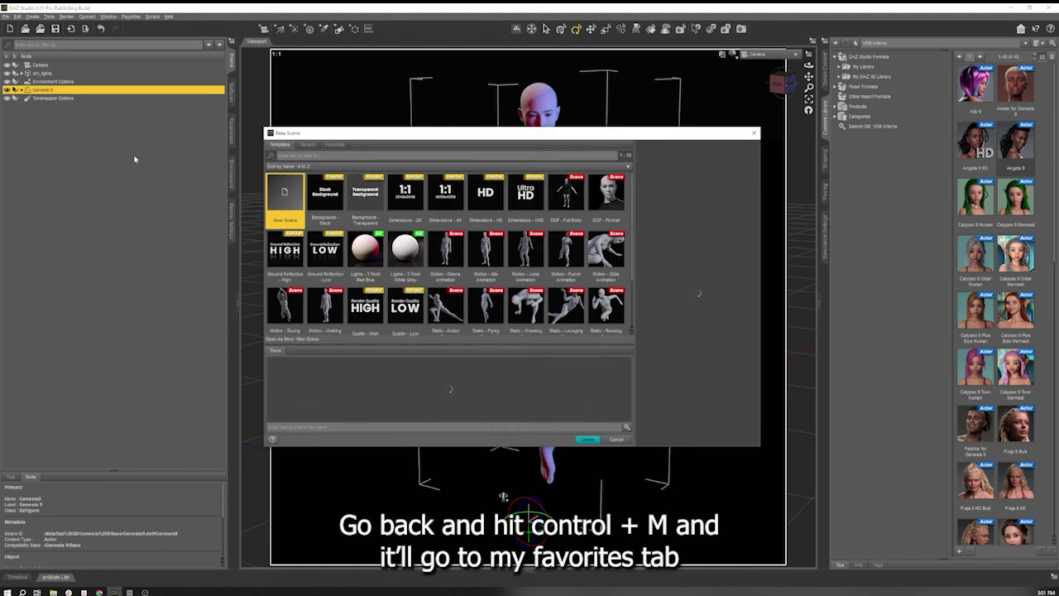
pyautogui.click(335, 147)
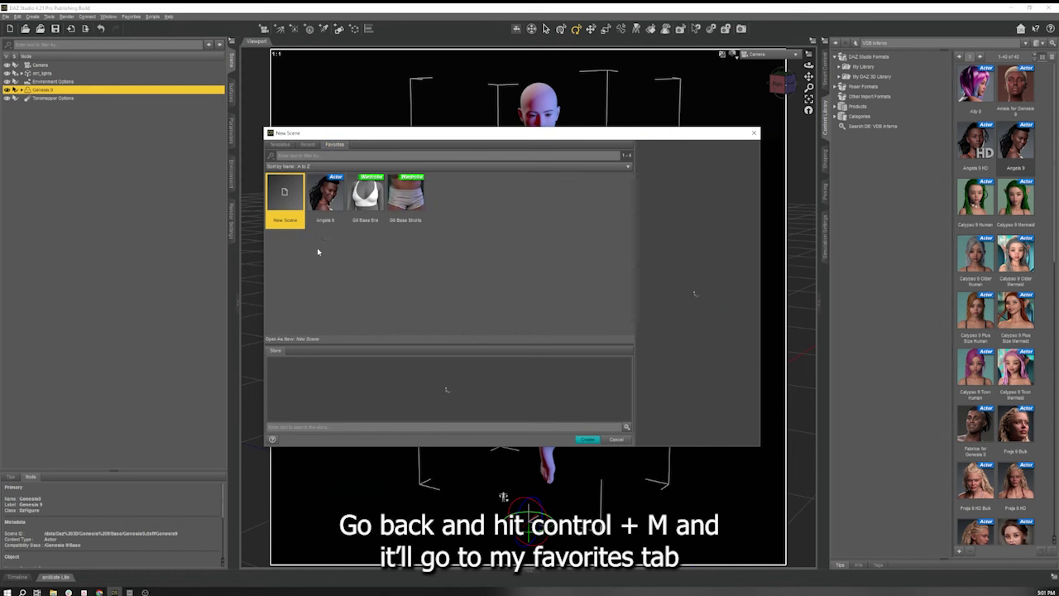
pyautogui.click(364, 197)
pyautogui.keyDown('ctrl'); pyautogui.click(406, 197); pyautogui.keyUp('ctrl')
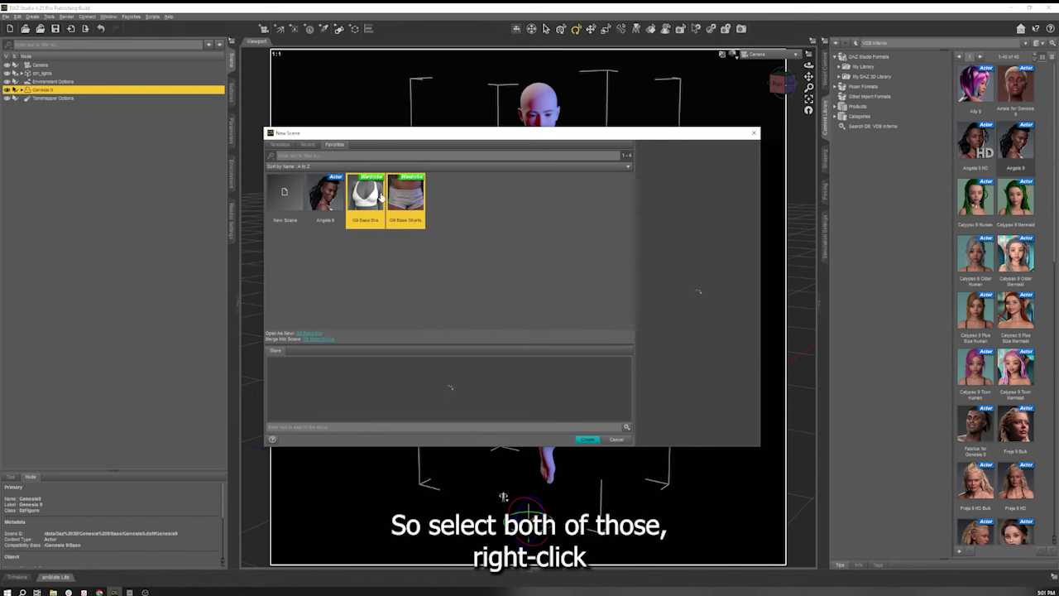
pyautogui.rightClick(371, 197)
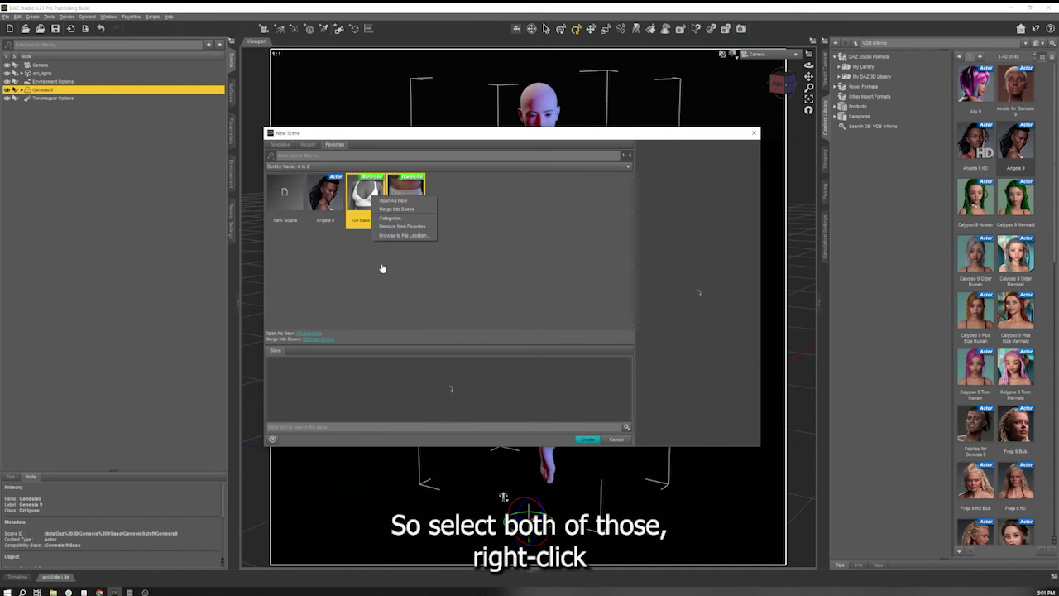
pyautogui.click(395, 210)
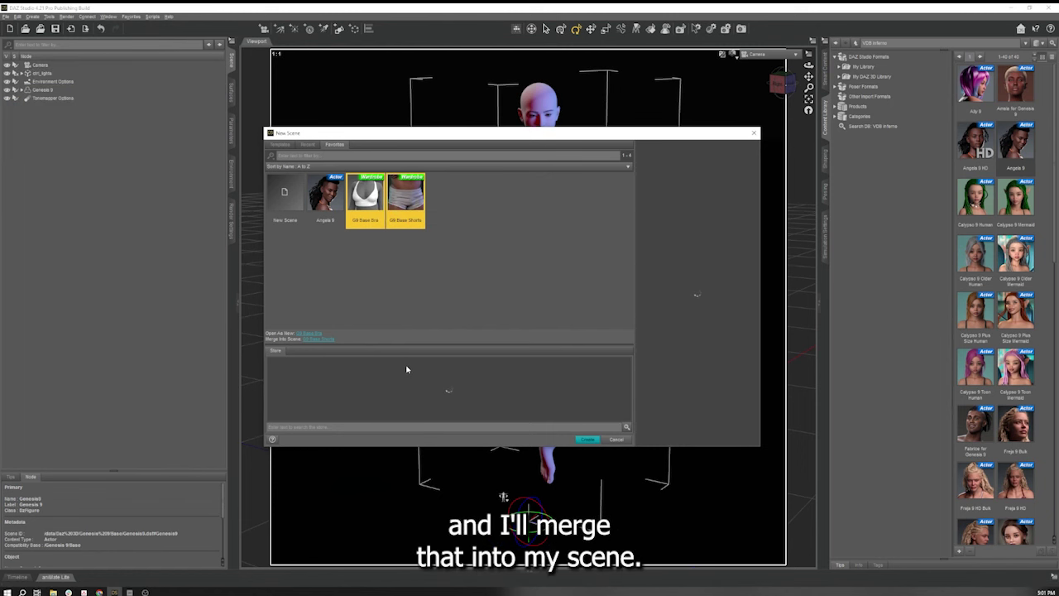
# Step: Move the New Scene dialog off the figure and merge the favorite Angela 9, applying the character to the currently selected Genesis 9 figure
pyautogui.moveTo(542, 134); pyautogui.dragTo(913, 172)
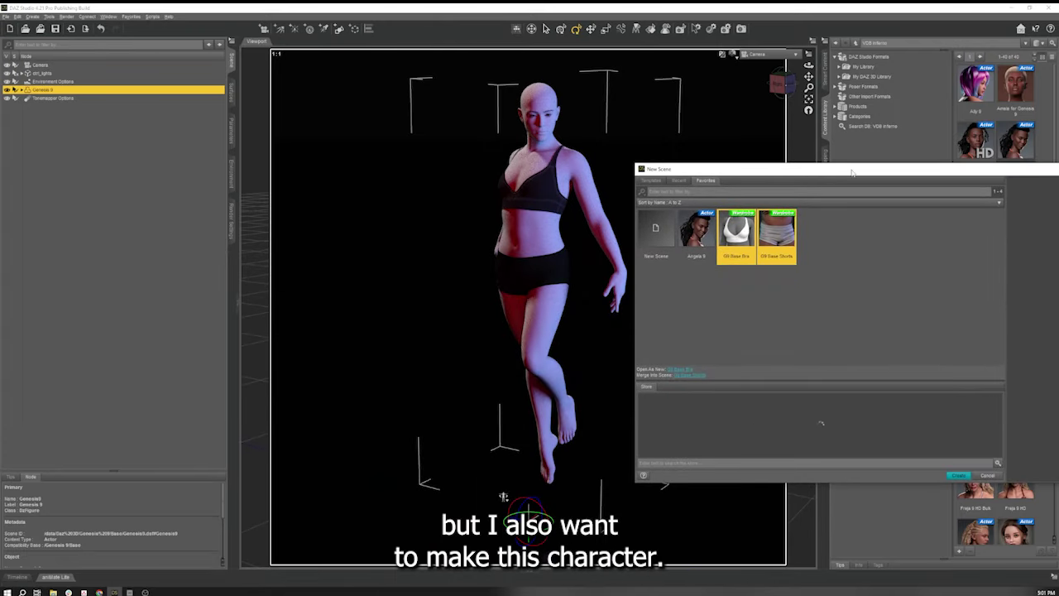
pyautogui.moveTo(852, 172); pyautogui.dragTo(831, 175)
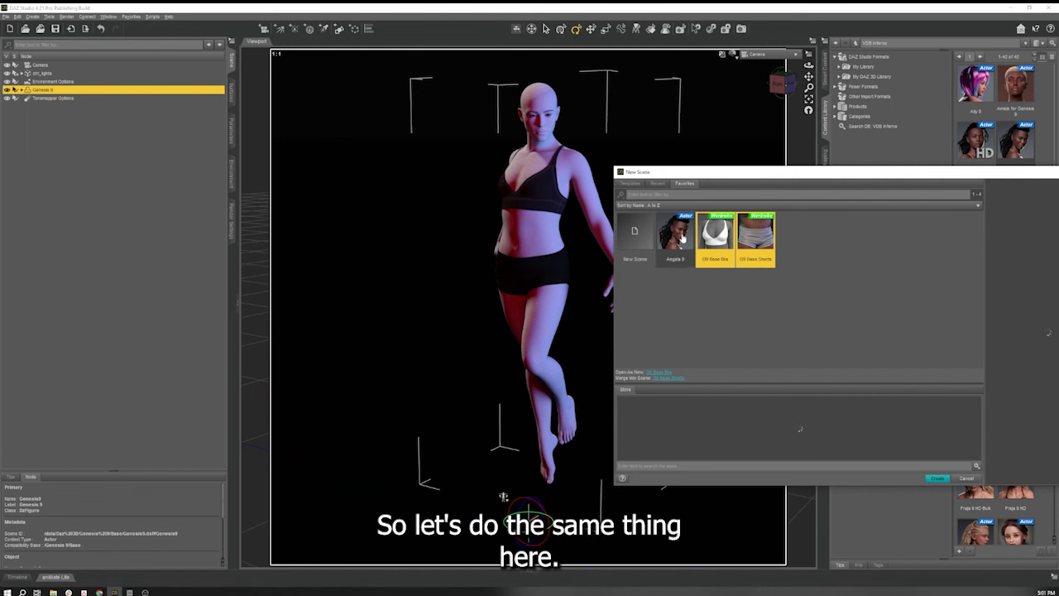
pyautogui.rightClick(675, 233)
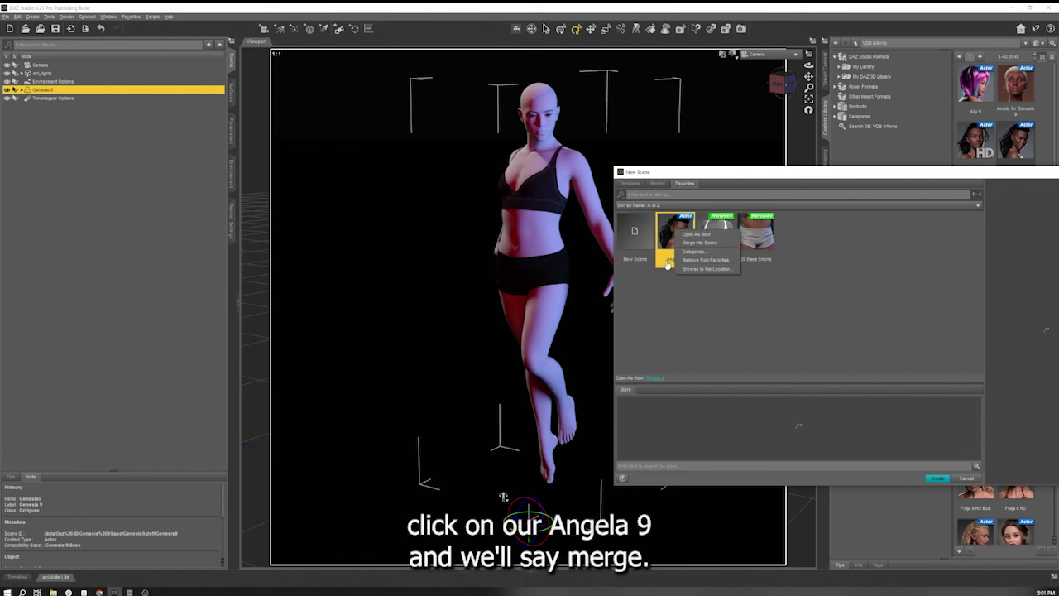
pyautogui.click(695, 243)
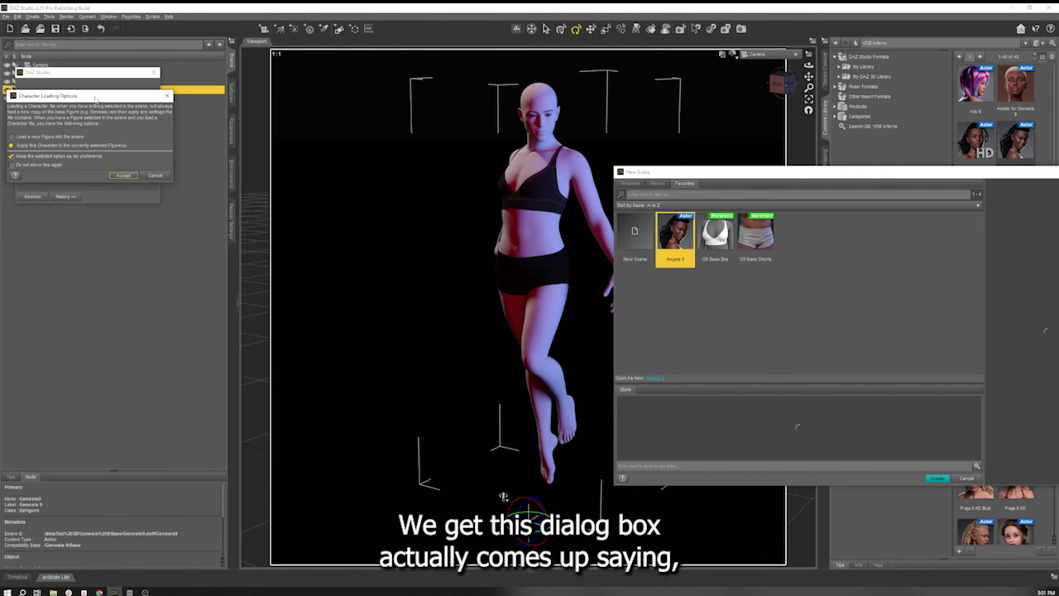
pyautogui.moveTo(93, 98); pyautogui.dragTo(145, 249)
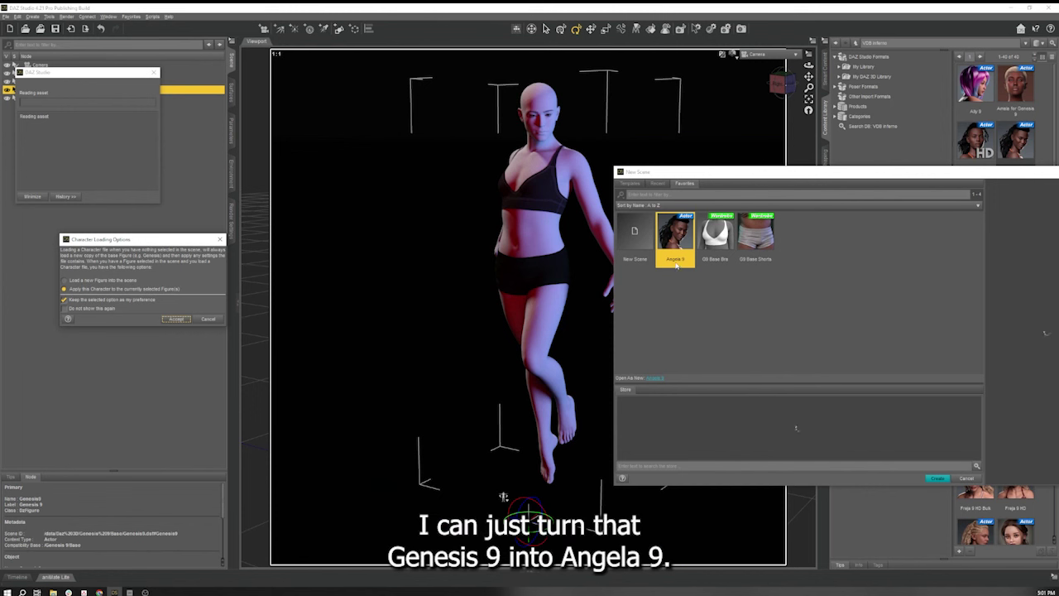
pyautogui.click(177, 319)
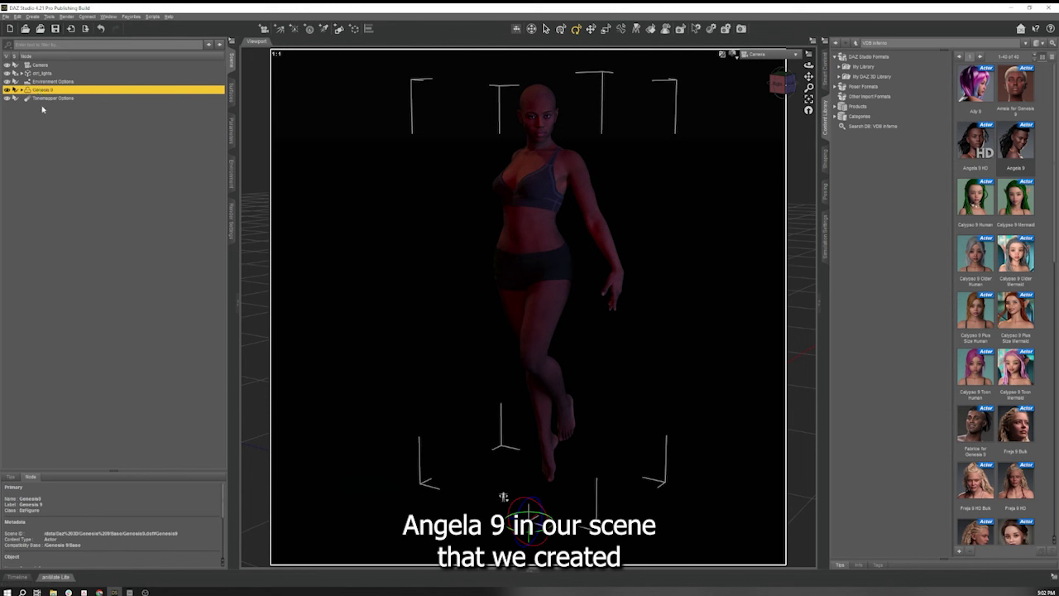
# Step: Rotate the ctrl_lights rig about its Y axis to relight the Angela 9 character
pyautogui.click(42, 73)
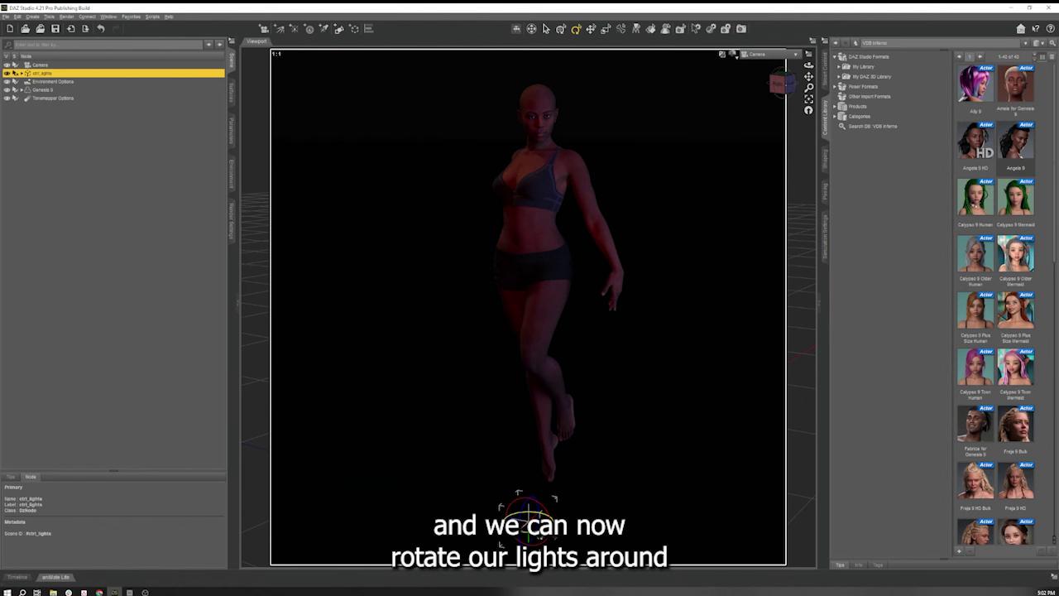
pyautogui.moveTo(529, 514); pyautogui.dragTo(565, 532)
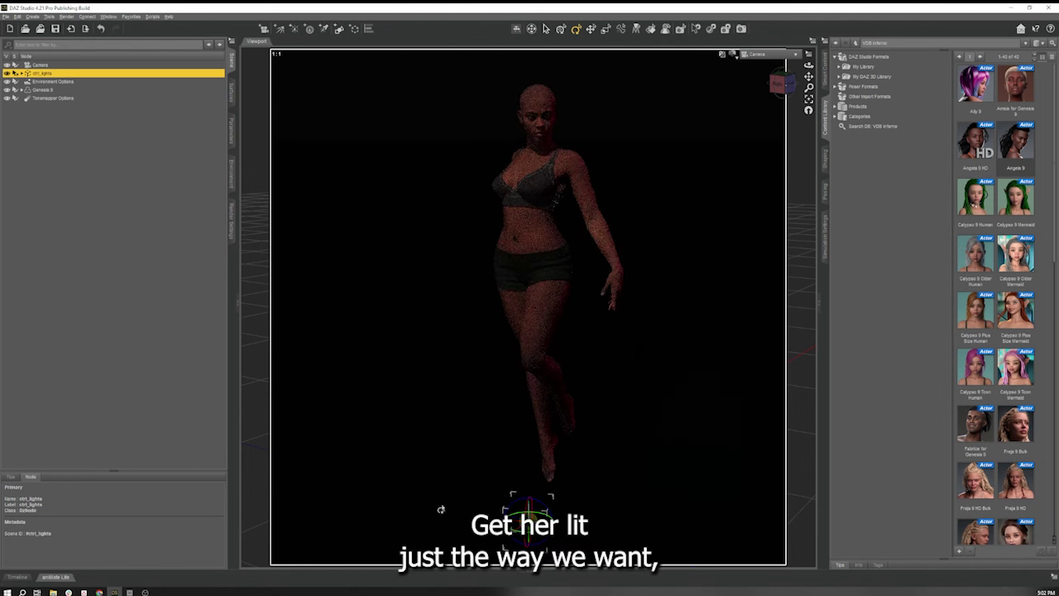